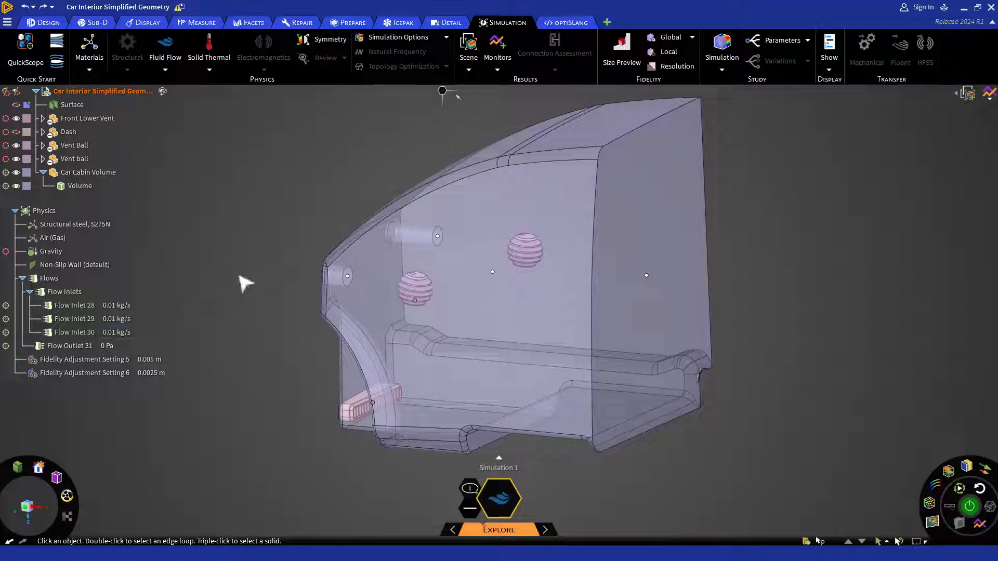
Step: Start a fluid flow condition on the cabin's large side face, then cancel it unapplied
{"action": "left_click", "coordinate": [177, 64]}
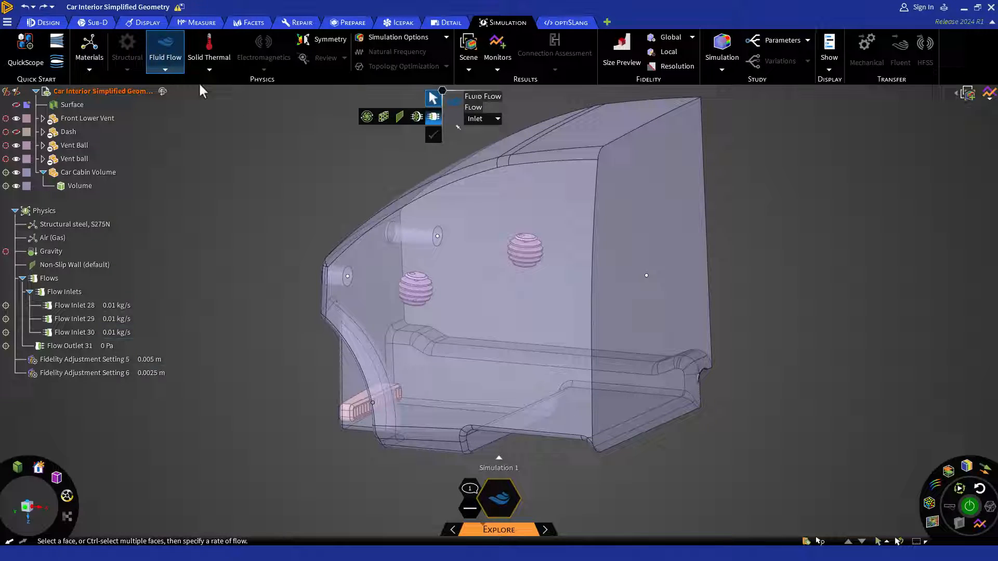
{"action": "left_click", "coordinate": [464, 253]}
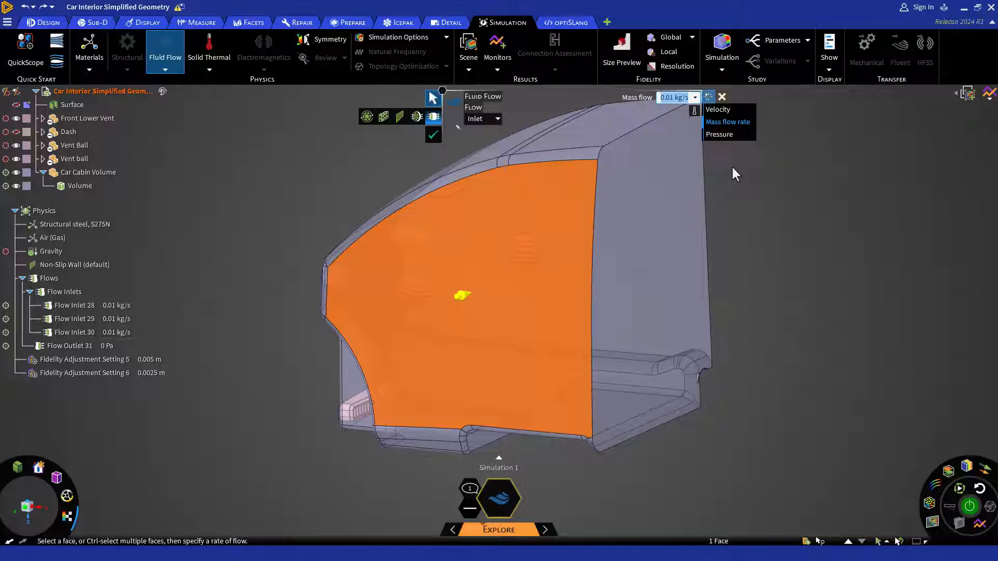
{"action": "key", "text": "Escape"}
{"action": "key", "text": "Escape"}
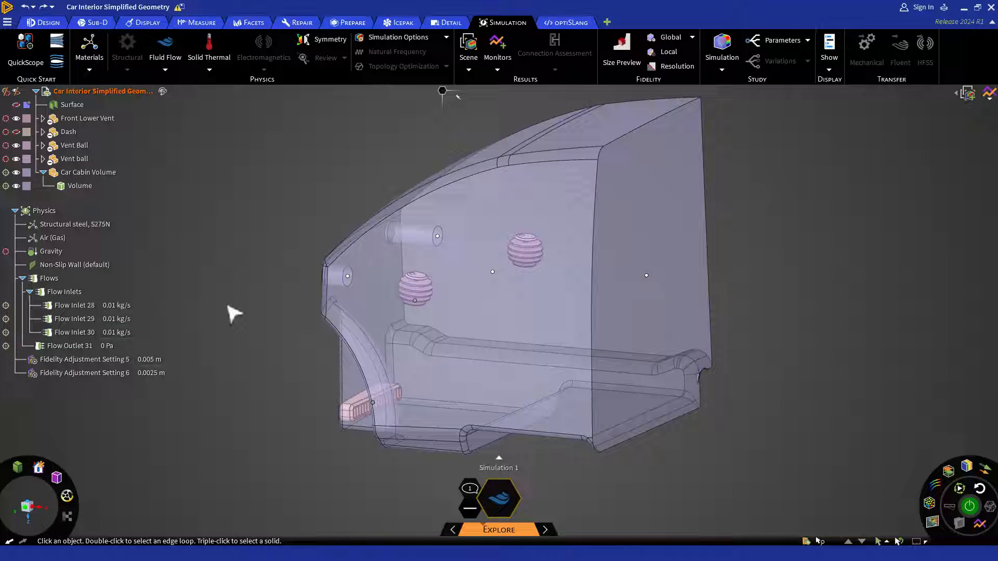
Step: Give Flow Inlet 28 an inflow temperature of 22 °C, making the flow thermal
{"action": "left_click", "coordinate": [86, 309]}
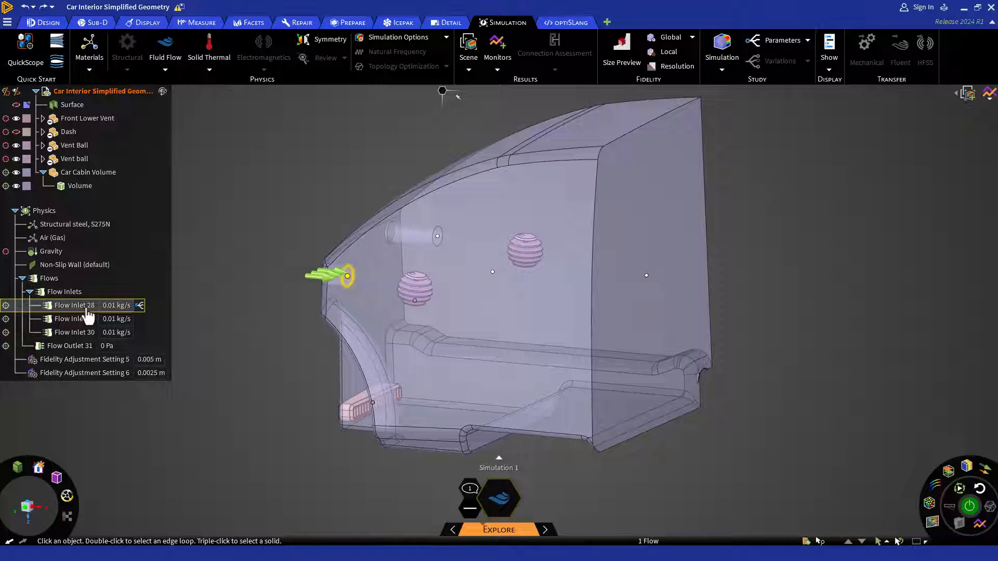
{"action": "double_click", "coordinate": [88, 314]}
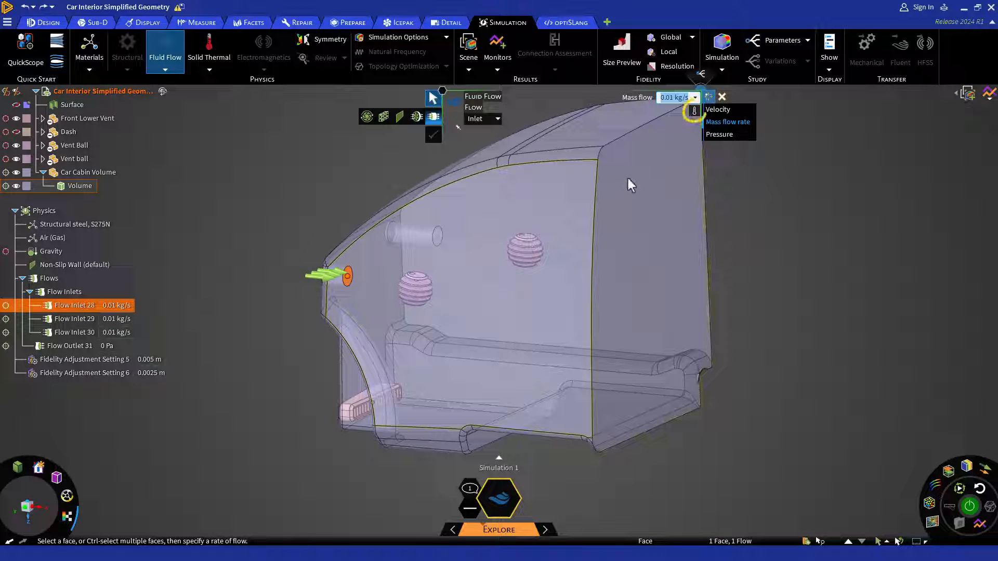
{"action": "left_click", "coordinate": [694, 113]}
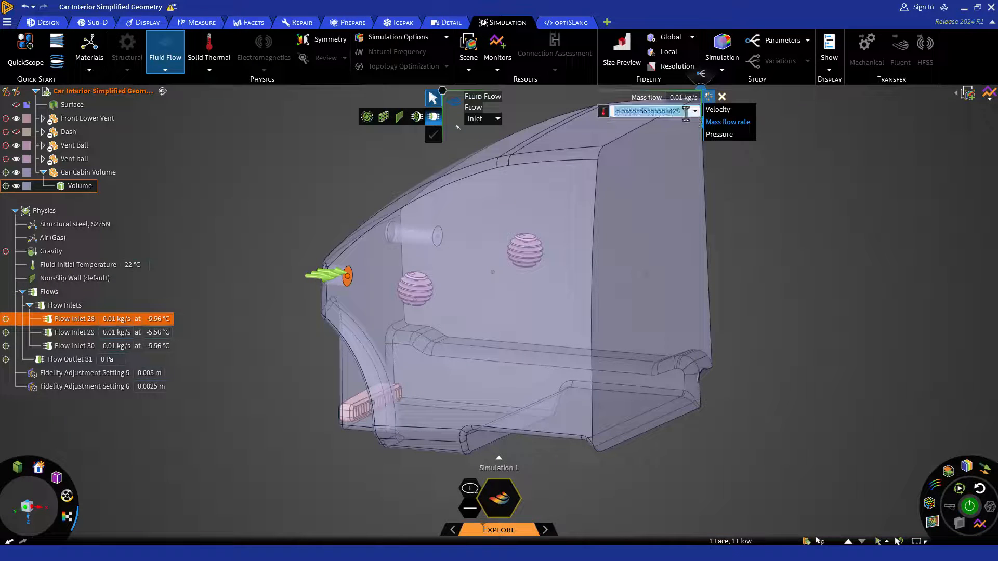
{"action": "type", "text": "22 °C"}
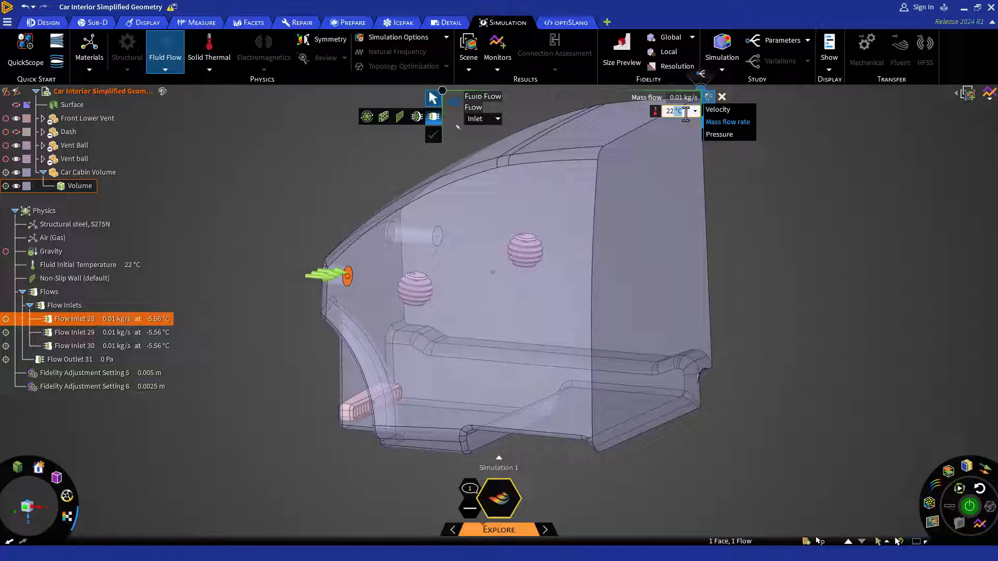
{"action": "key", "text": "Return"}
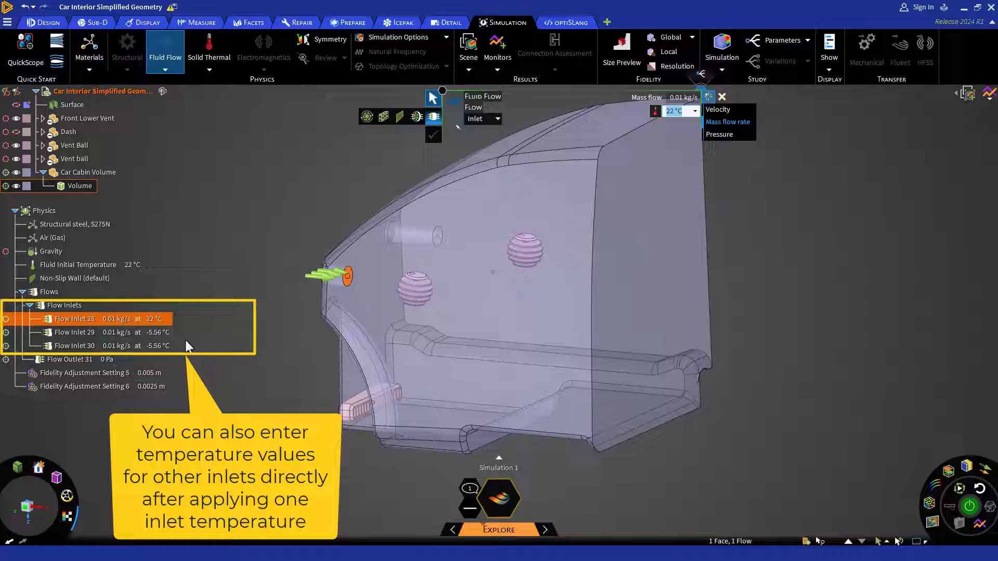
Step: Set Flow Inlet 29 to 22 °C and Flow Inlet 30 to 40 °C
{"action": "left_click", "coordinate": [160, 333]}
{"action": "left_click", "coordinate": [160, 333]}
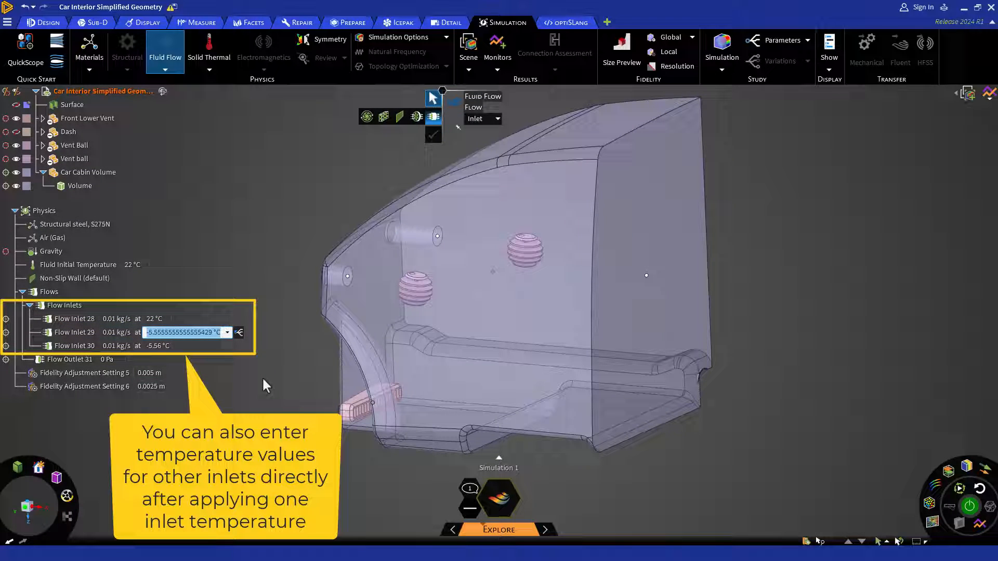
{"action": "type", "text": "22"}
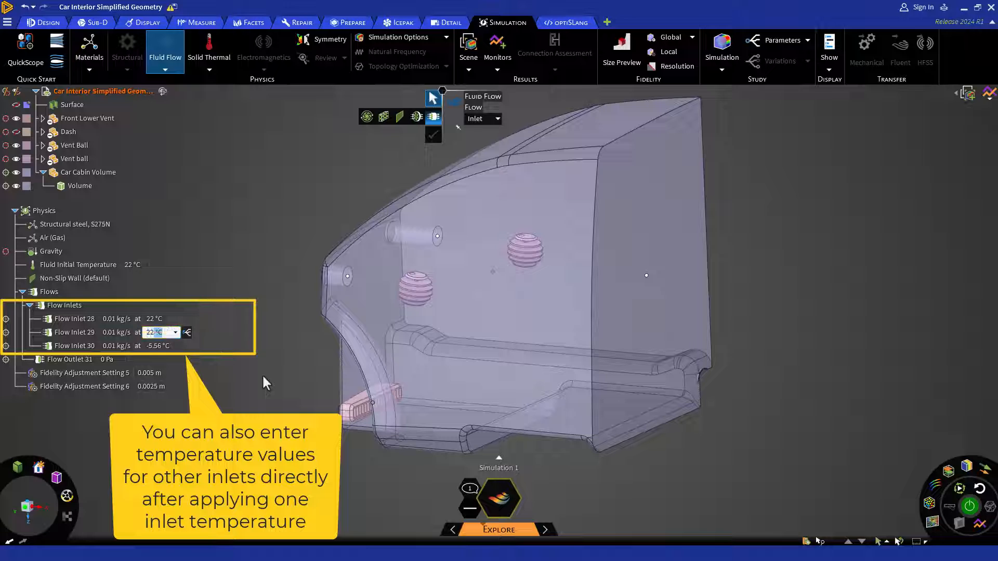
{"action": "key", "text": "Return"}
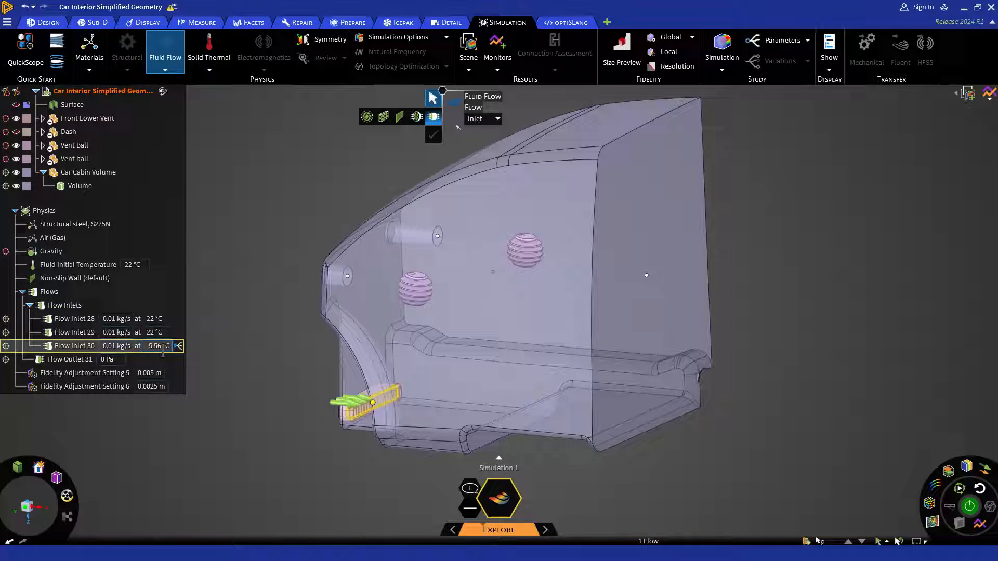
{"action": "left_click", "coordinate": [160, 345]}
{"action": "type", "text": "40 °F"}
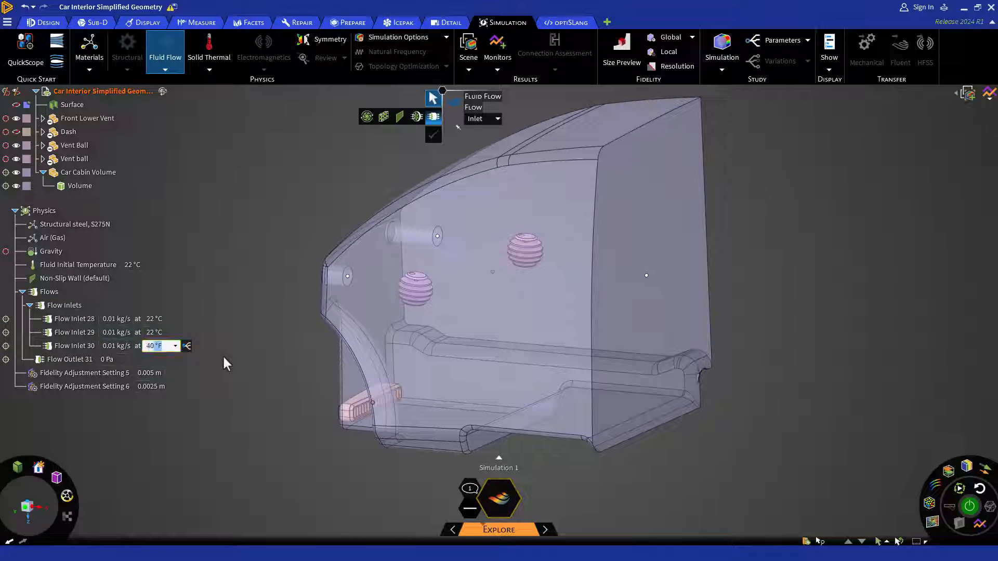
{"action": "left_click", "coordinate": [176, 347]}
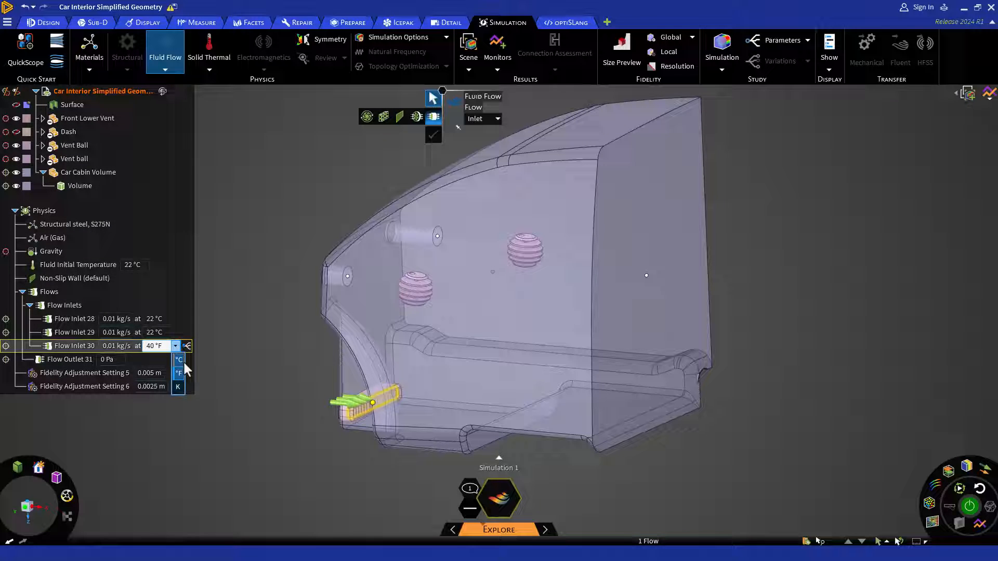
{"action": "left_click", "coordinate": [183, 361]}
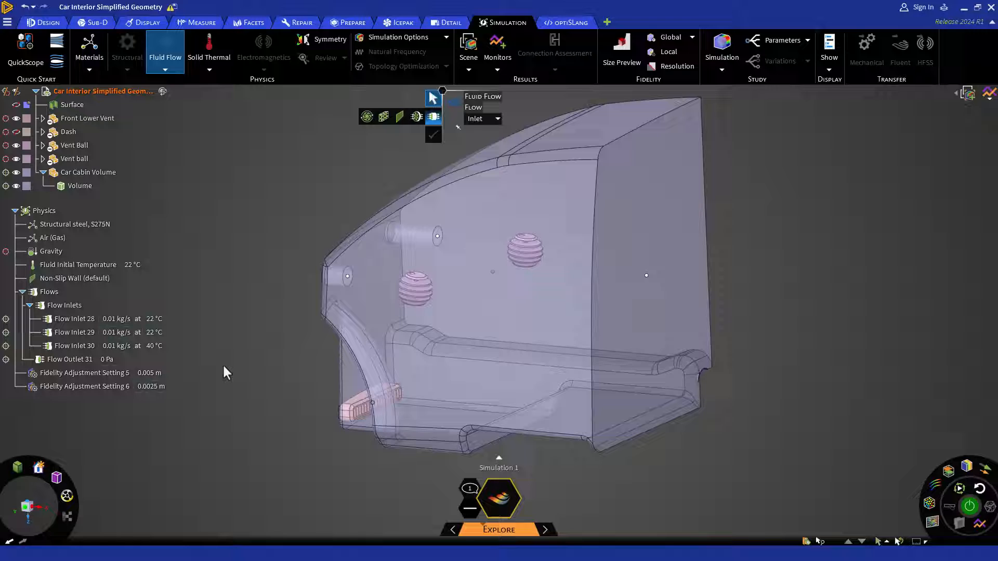
Step: Enable the Gravity condition and set its direction to +Z
{"action": "key", "text": "Escape"}
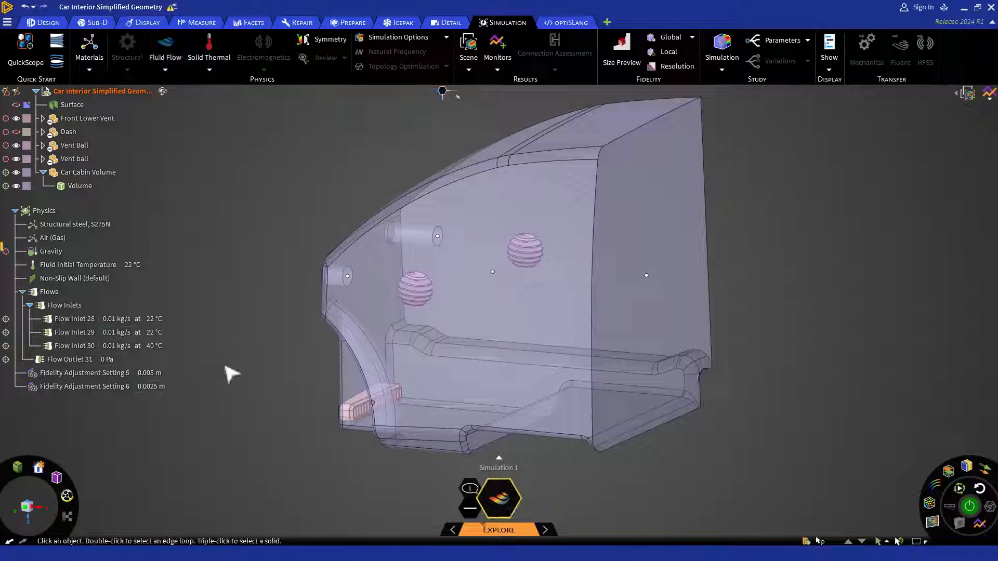
{"action": "left_click", "coordinate": [46, 251]}
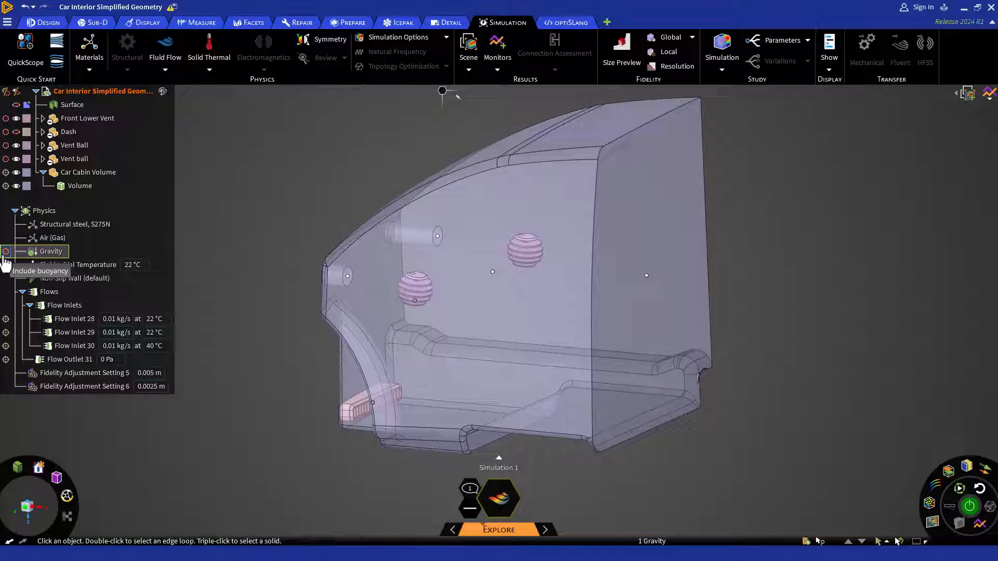
{"action": "left_click", "coordinate": [5, 253]}
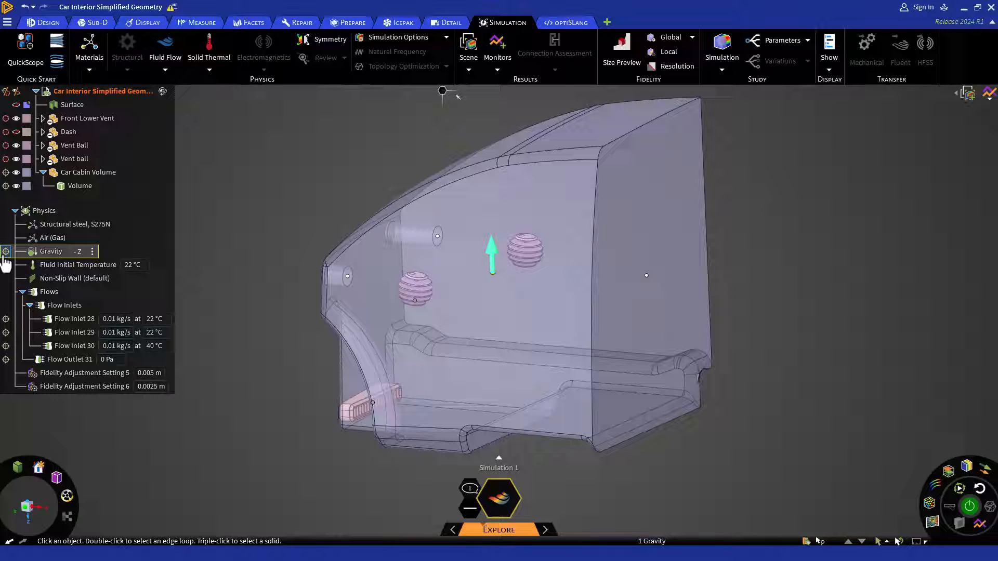
{"action": "left_click", "coordinate": [93, 254]}
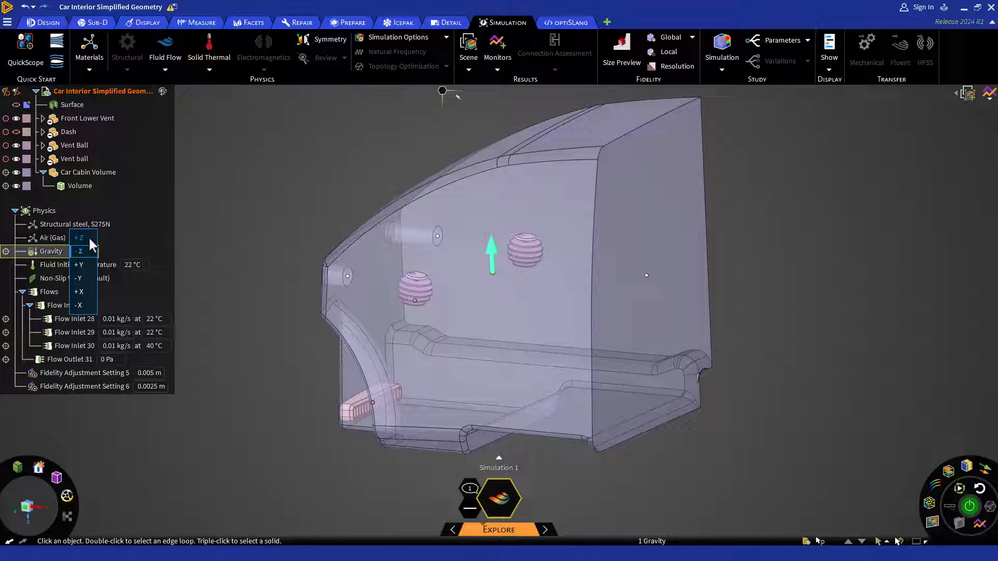
{"action": "left_click", "coordinate": [90, 238]}
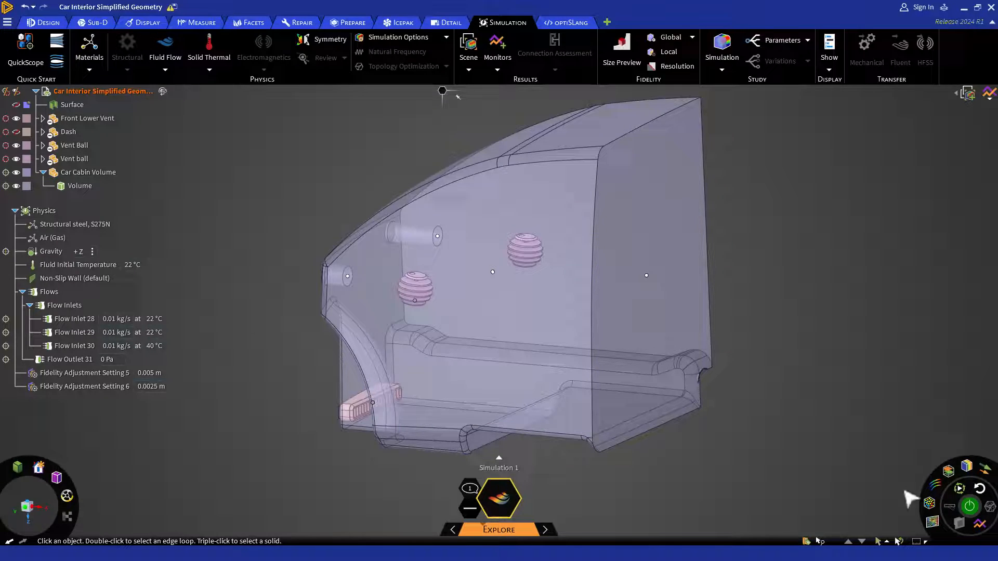
Step: Run the simulation, hide streamlines and show velocity contours located on All Bodies
{"action": "left_click", "coordinate": [968, 506]}
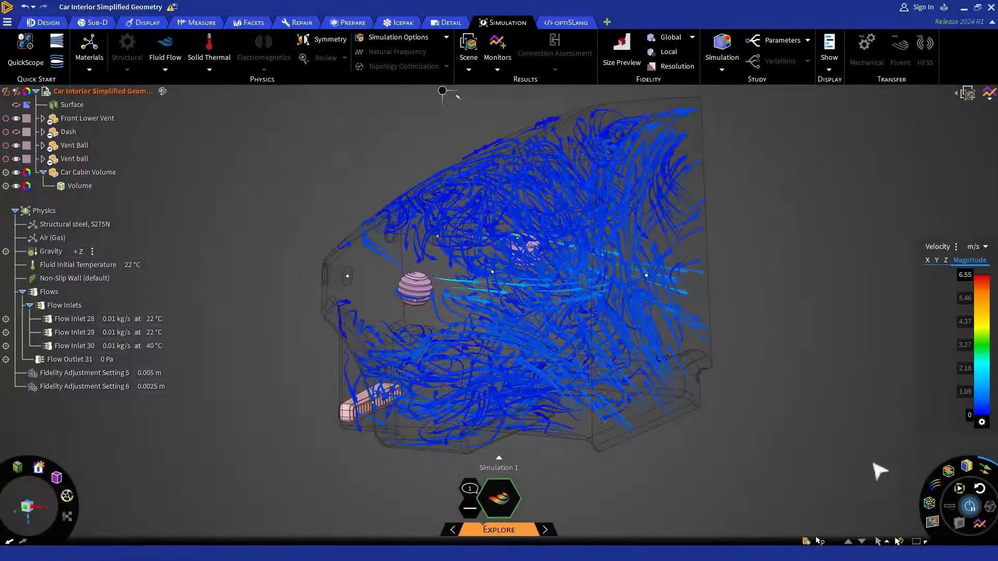
{"action": "left_click", "coordinate": [986, 471]}
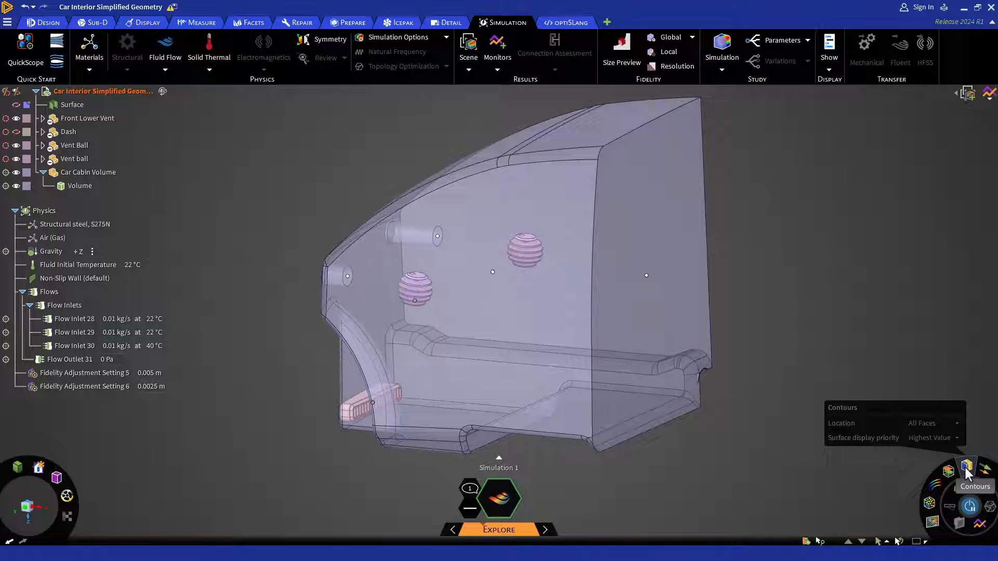
{"action": "mouse_move", "coordinate": [968, 466]}
{"action": "left_click", "coordinate": [967, 468]}
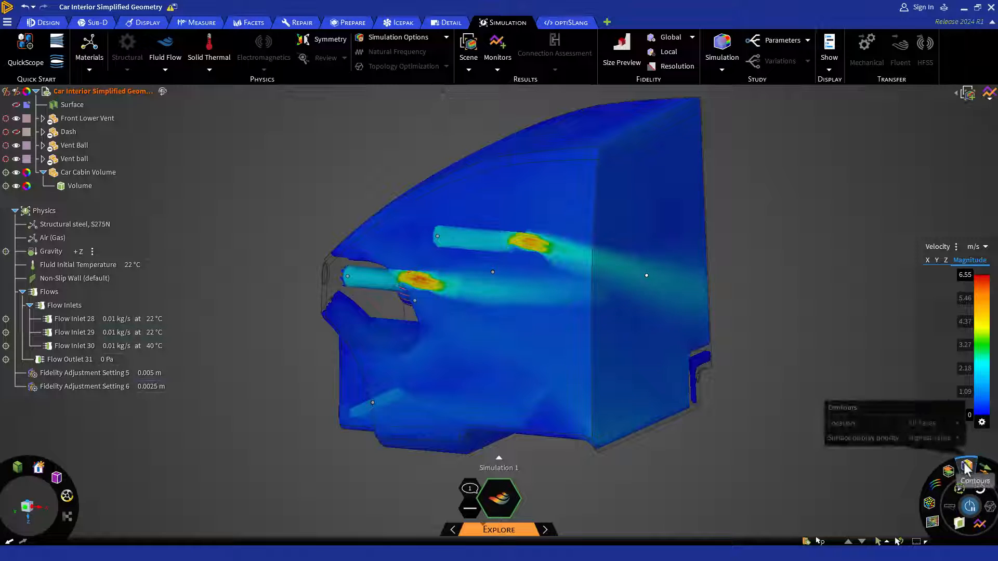
{"action": "left_click", "coordinate": [966, 466]}
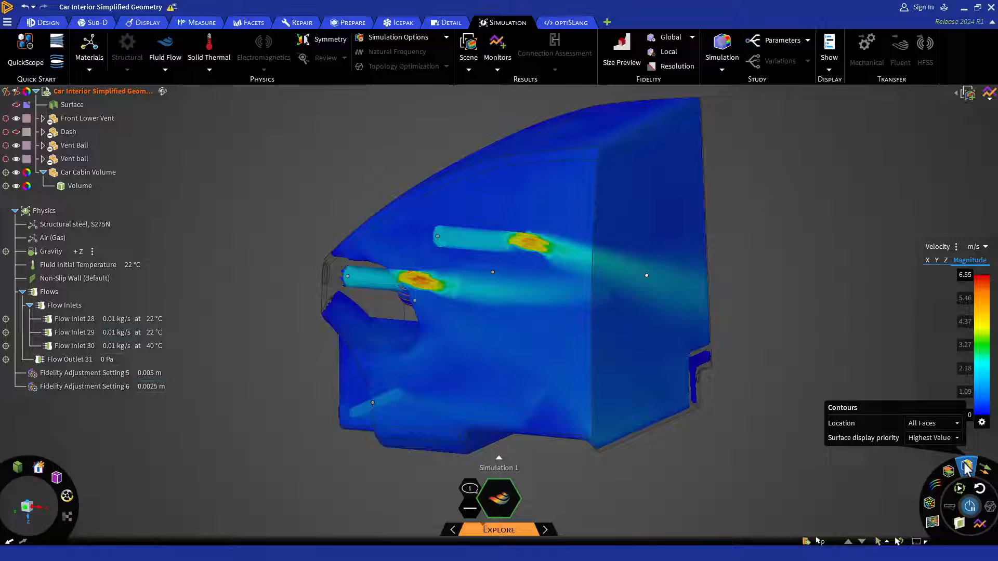
{"action": "left_click", "coordinate": [957, 425]}
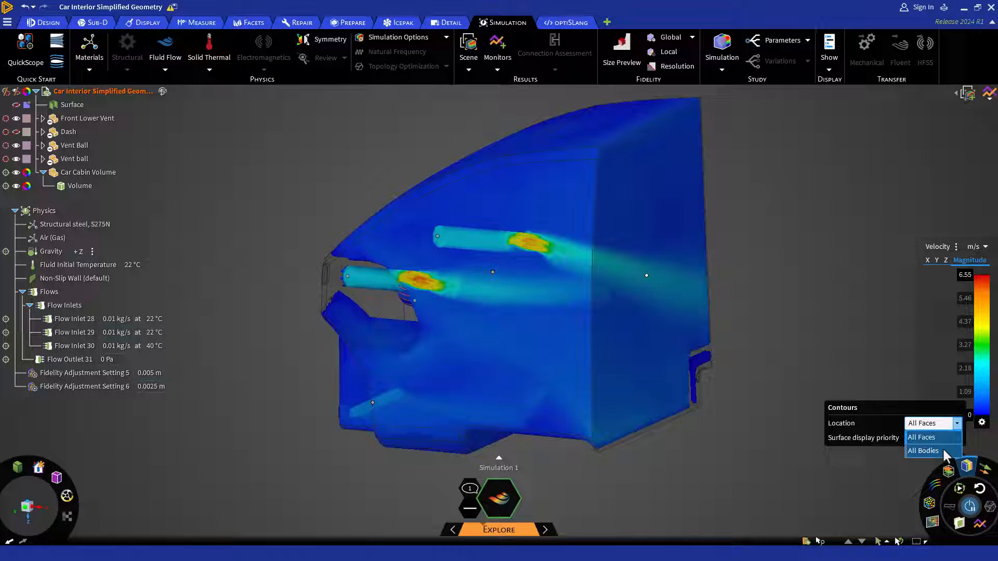
{"action": "left_click", "coordinate": [928, 450]}
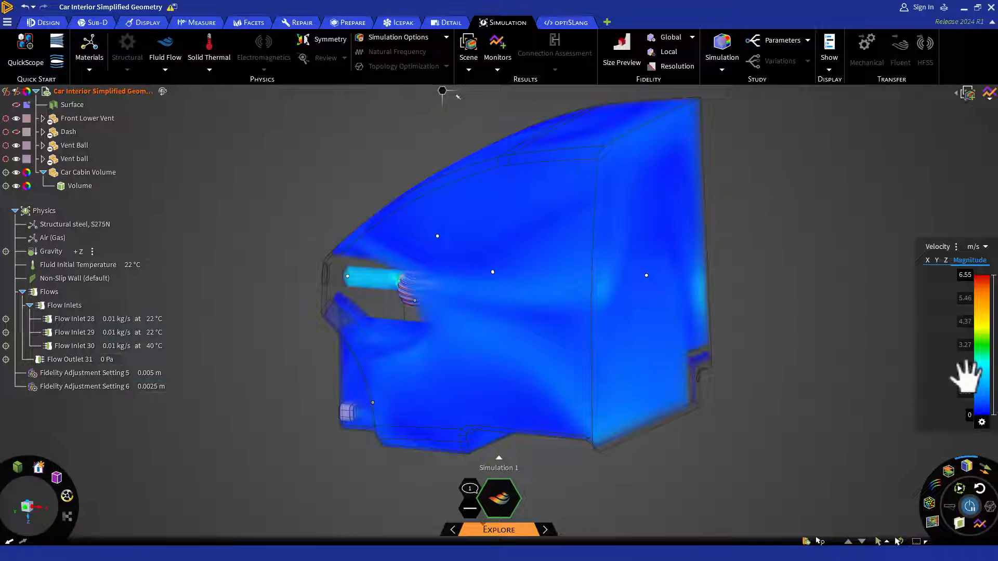
Step: Switch the contour variable to Temperature and drag the legend range handles to adjust it
{"action": "left_click", "coordinate": [955, 248]}
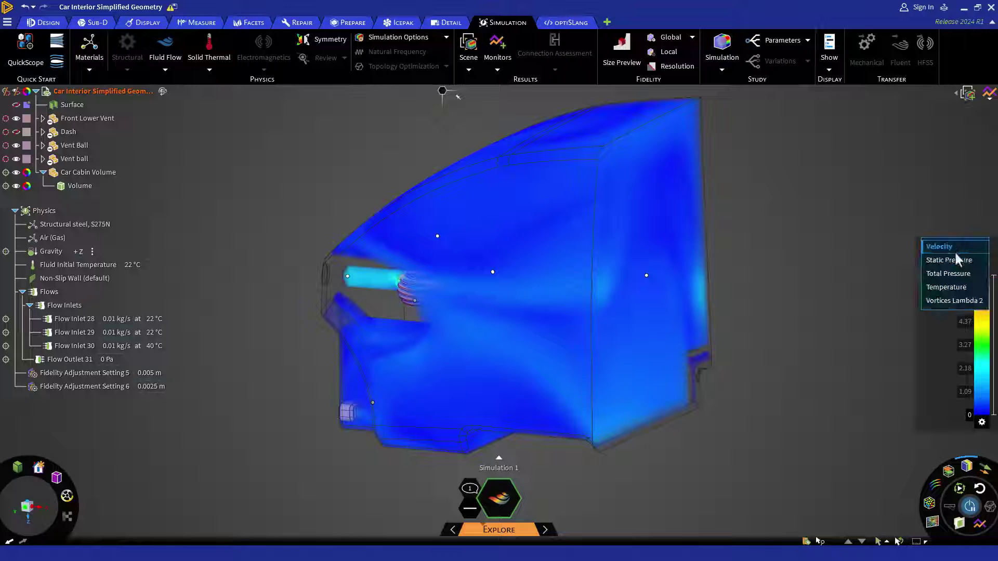
{"action": "left_click", "coordinate": [953, 288]}
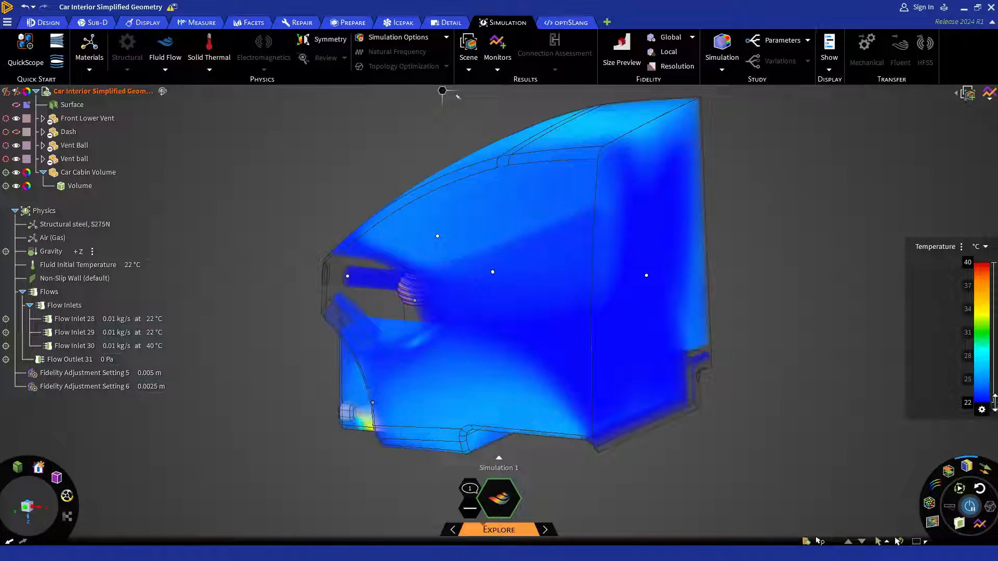
{"action": "left_click_drag", "start_coordinate": [994, 400], "coordinate": [994, 304]}
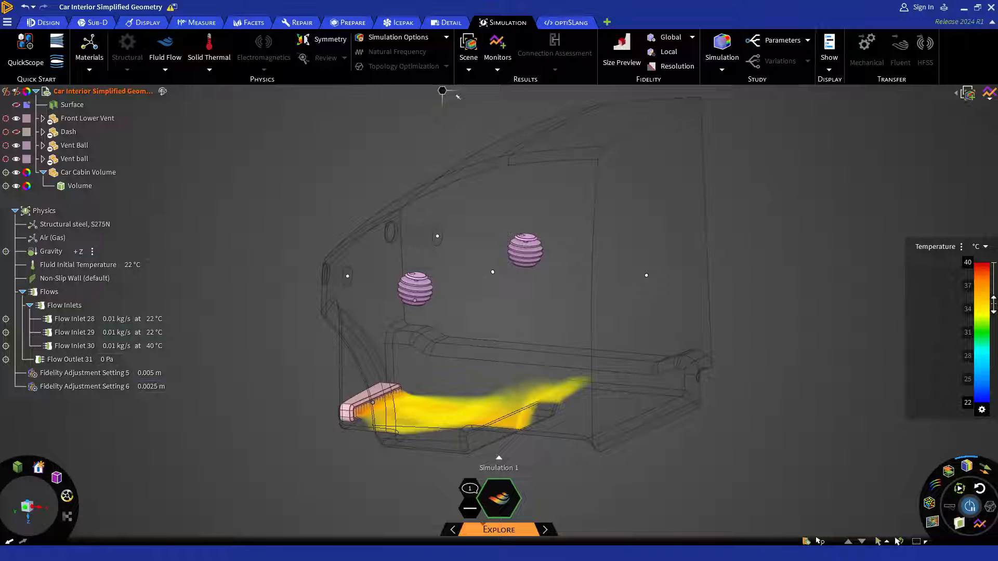
{"action": "mouse_move", "coordinate": [994, 306]}
{"action": "left_mouse_down"}
{"action": "mouse_move", "coordinate": [996, 399]}
{"action": "mouse_move", "coordinate": [993, 266]}
{"action": "mouse_move", "coordinate": [995, 380]}
{"action": "left_mouse_up"}
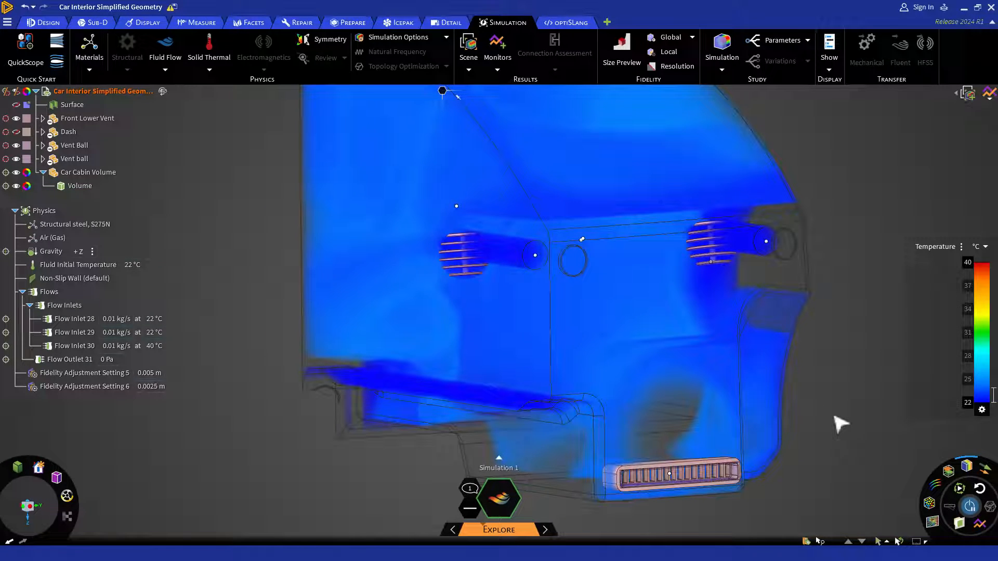
Step: Hide the temperature contours and make the Surface body visible
{"action": "left_click", "coordinate": [965, 466]}
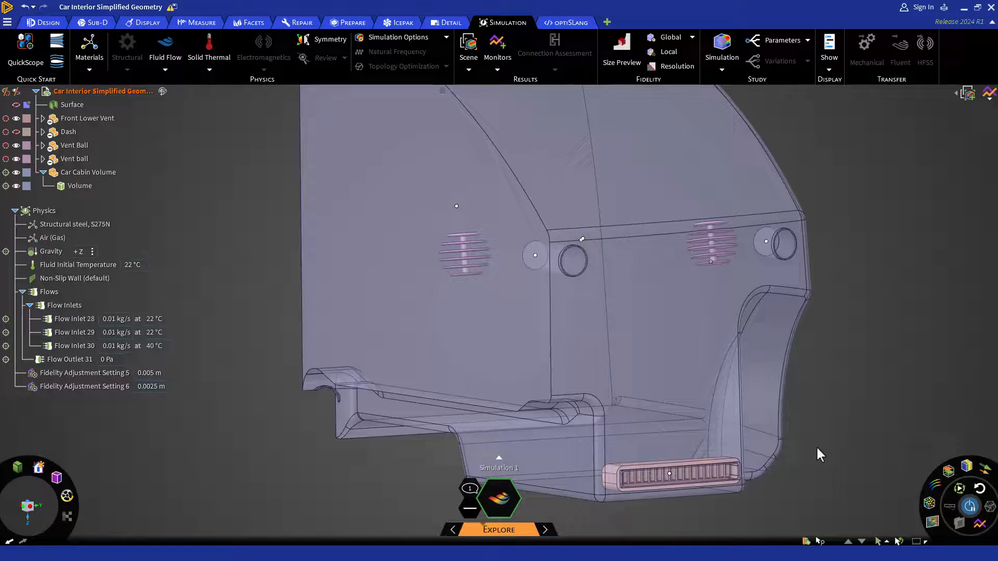
{"action": "middle_click_drag", "start_coordinate": [817, 454], "coordinate": [352, 415]}
{"action": "mouse_move", "coordinate": [568, 356]}
{"action": "middle_mouse_down"}
{"action": "mouse_move", "coordinate": [584, 436]}
{"action": "mouse_move", "coordinate": [229, 194]}
{"action": "middle_mouse_up"}
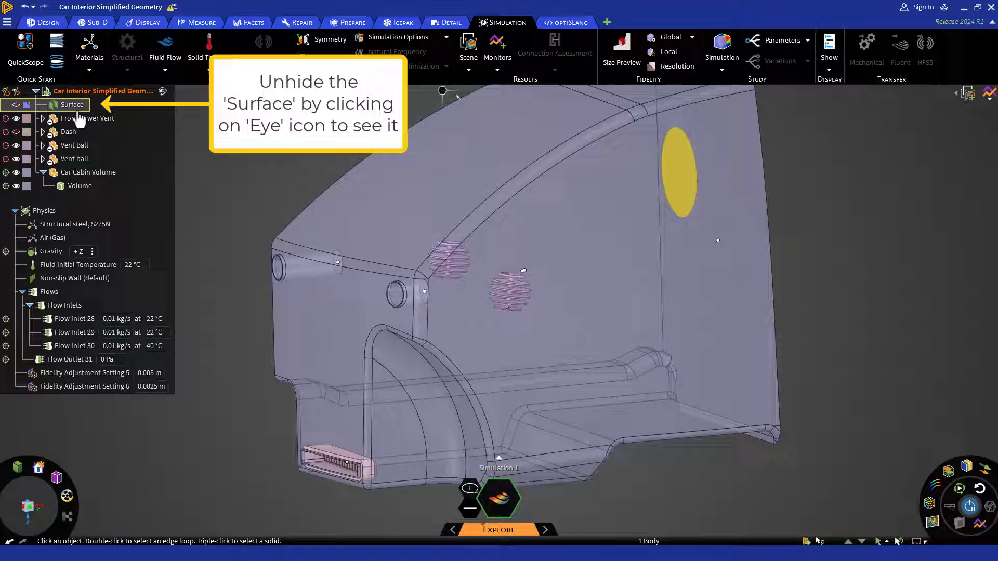
{"action": "left_click", "coordinate": [16, 104]}
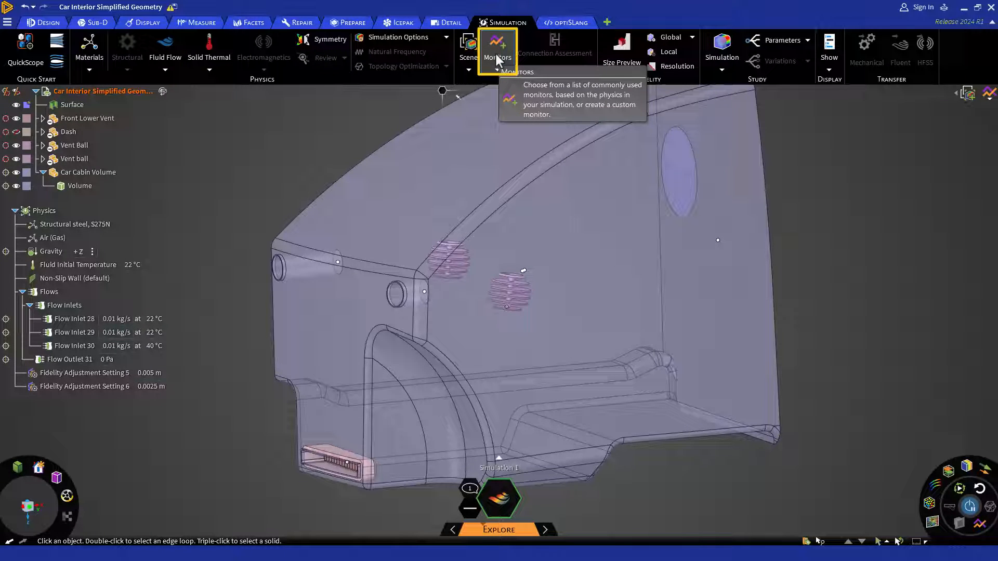
Step: Create an average Temperature monitor on the Surface body, reading 22.6 °C
{"action": "left_click", "coordinate": [496, 59]}
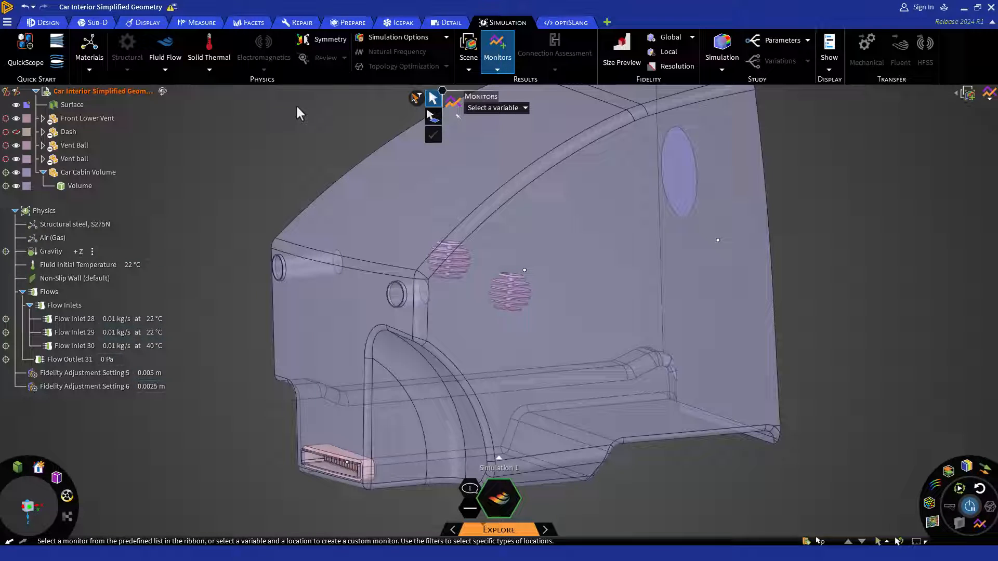
{"action": "left_click", "coordinate": [87, 109]}
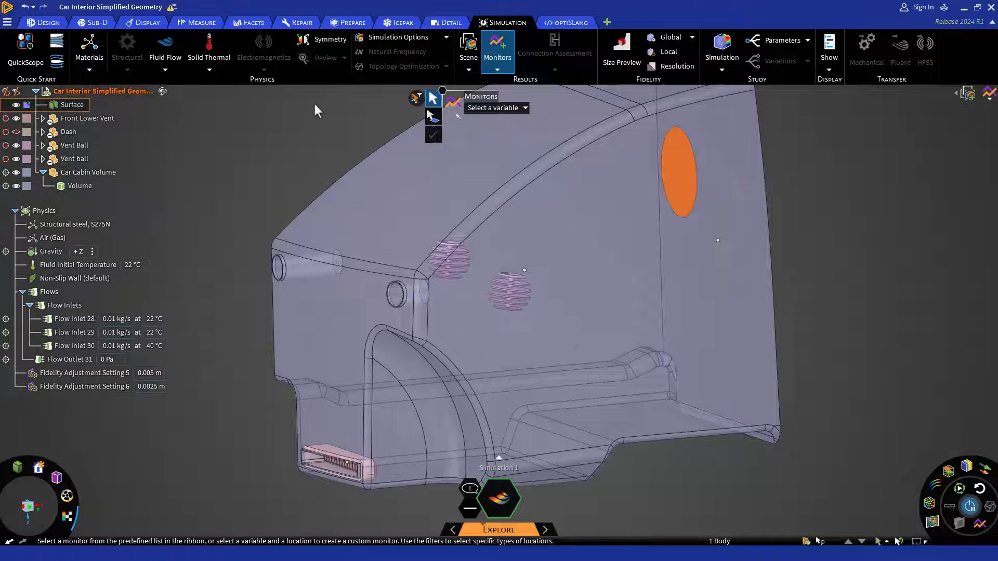
{"action": "left_click", "coordinate": [494, 109]}
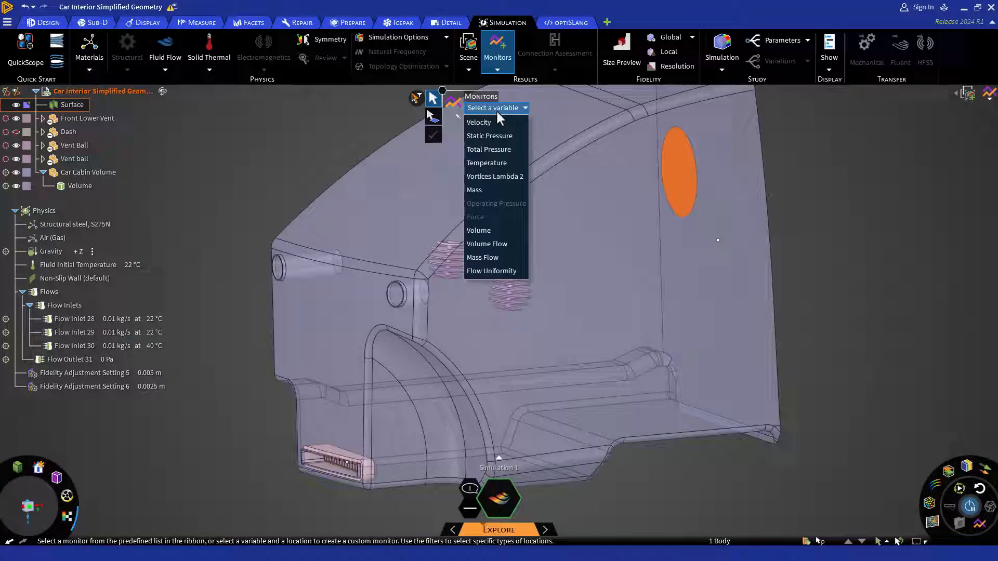
{"action": "left_click", "coordinate": [516, 169]}
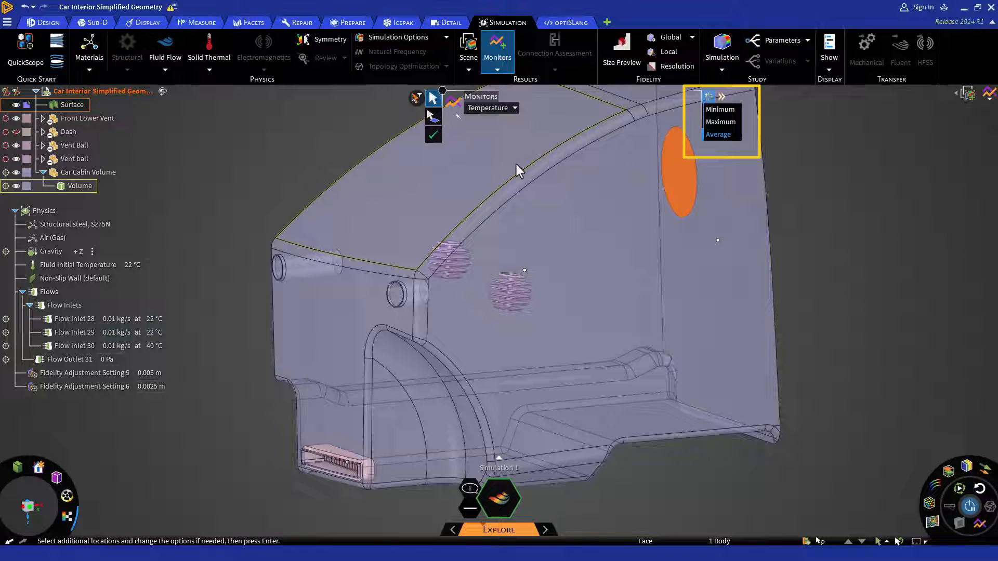
{"action": "left_click", "coordinate": [434, 136]}
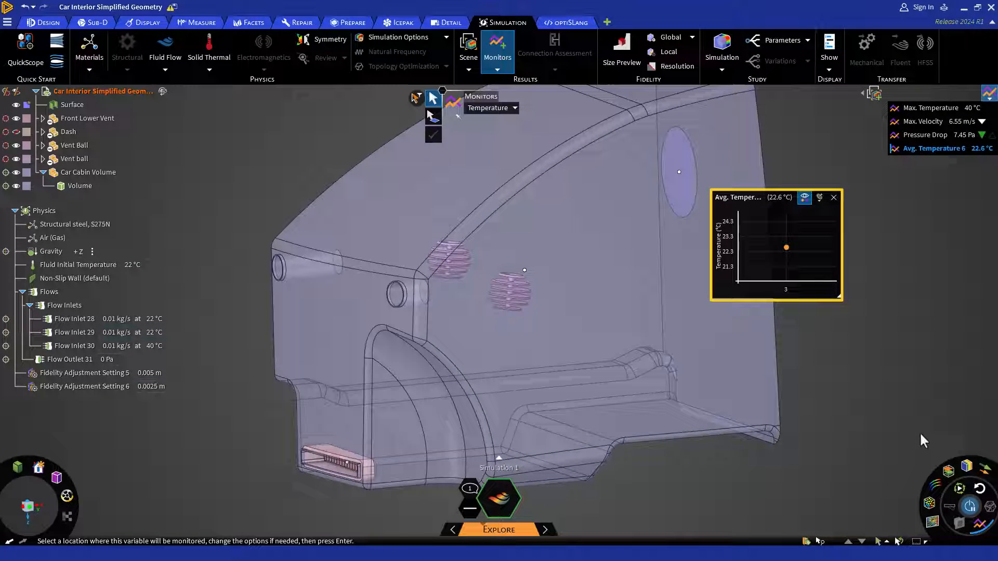
{"action": "key", "text": "Return"}
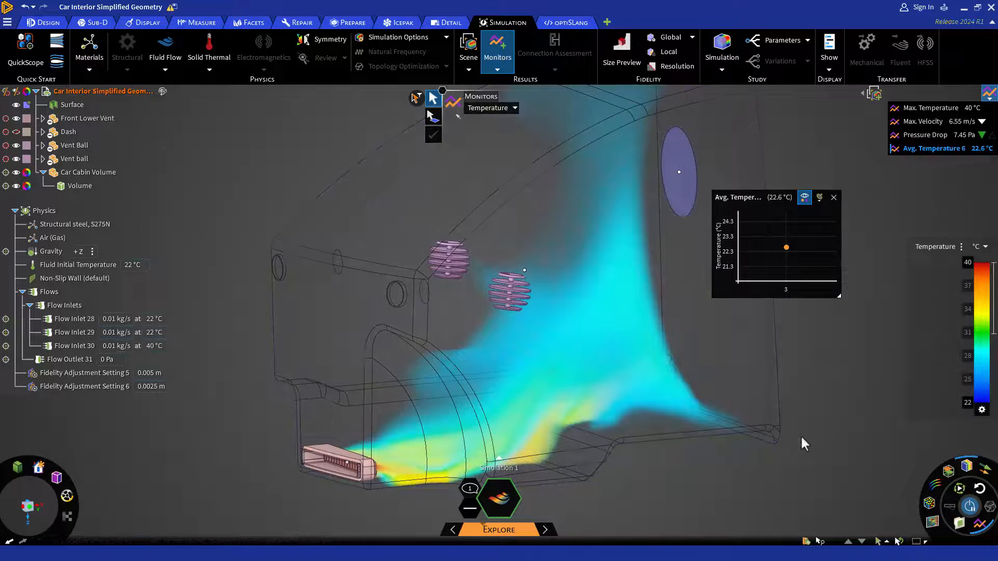
{"action": "key", "text": "Escape"}
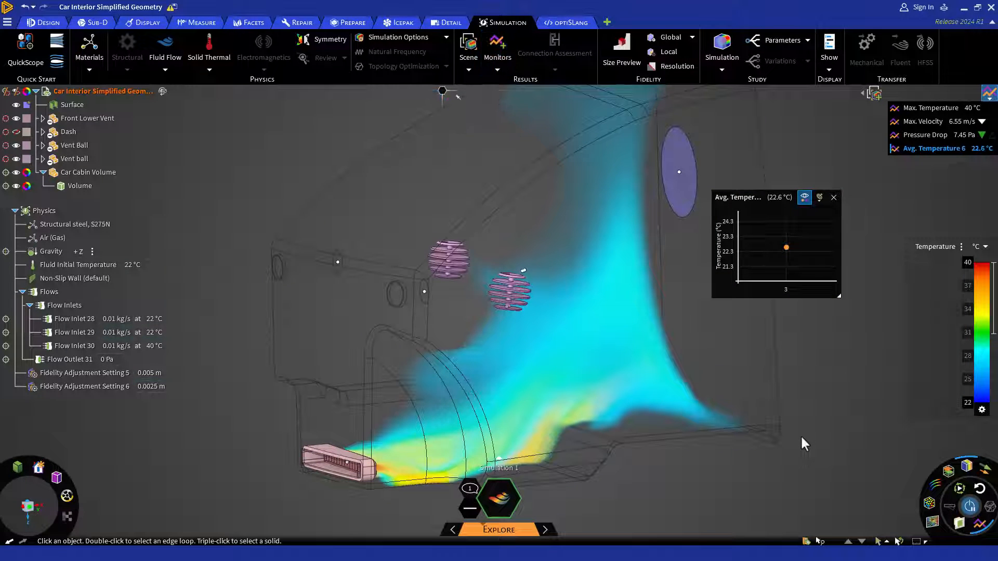